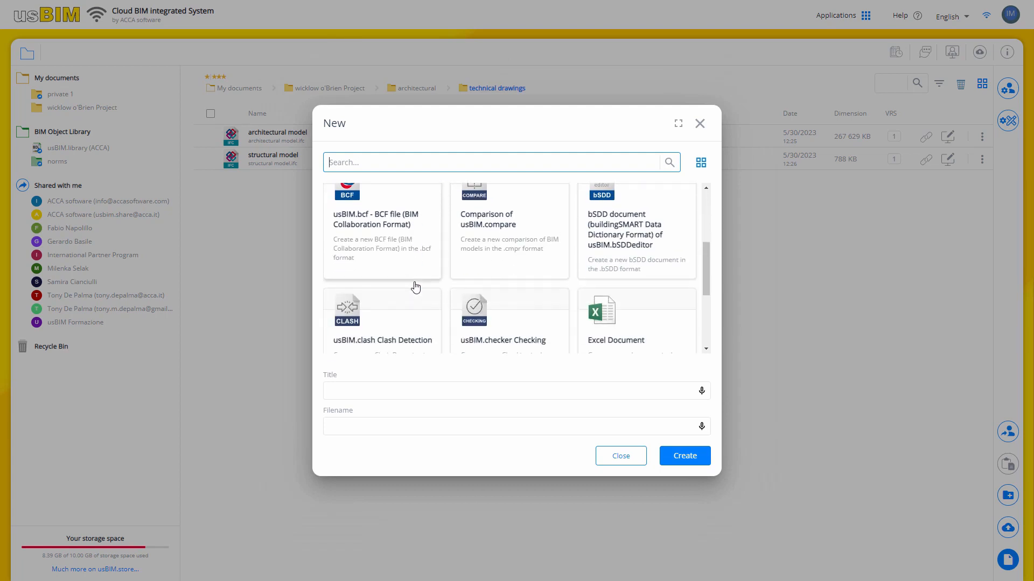
- Create a usBIM.clash Clash Detection document titled "test 1" with the filename test_1
left_click(340, 333)
left_click(362, 390)
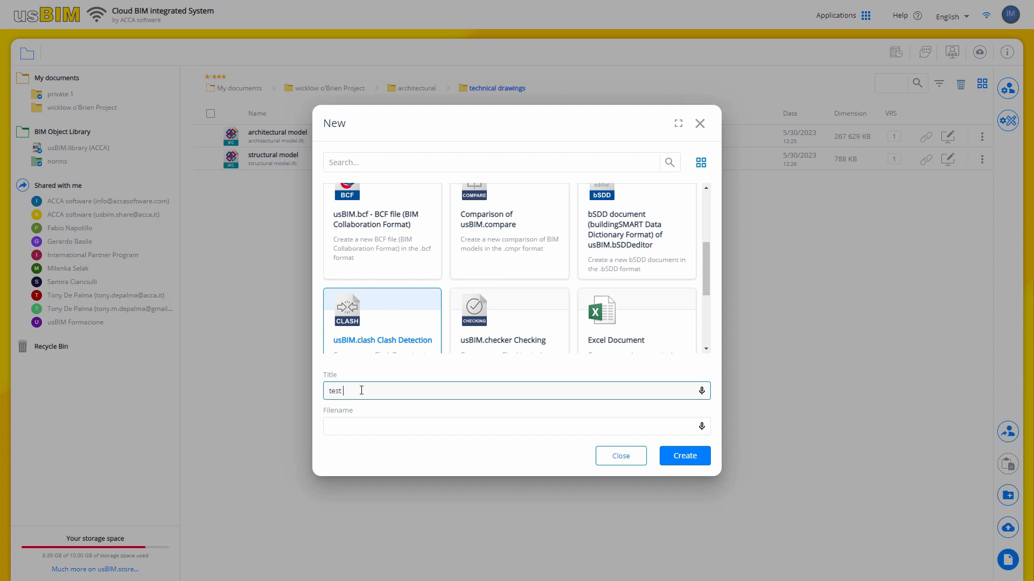
left_click(350, 427)
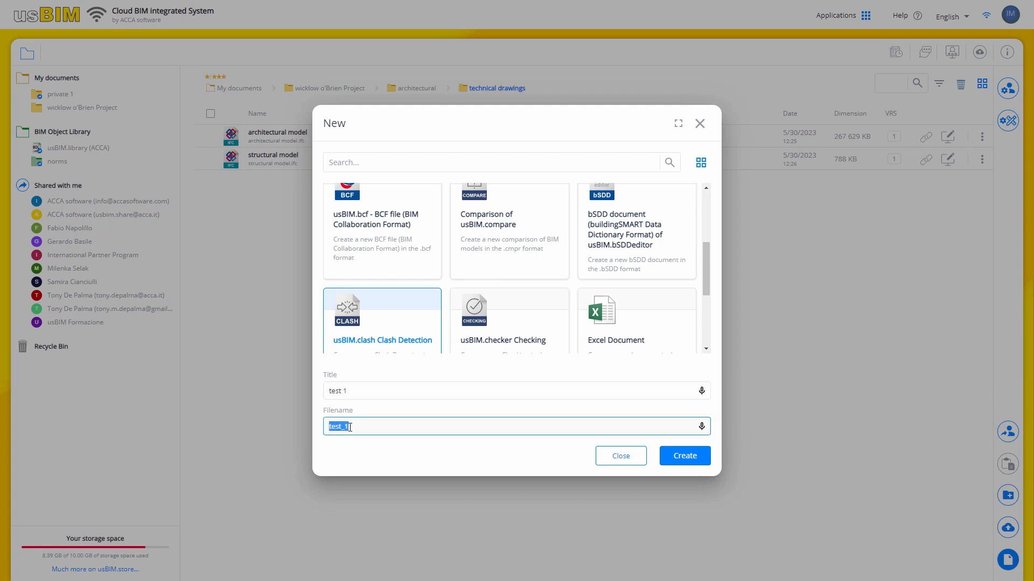
left_click(687, 462)
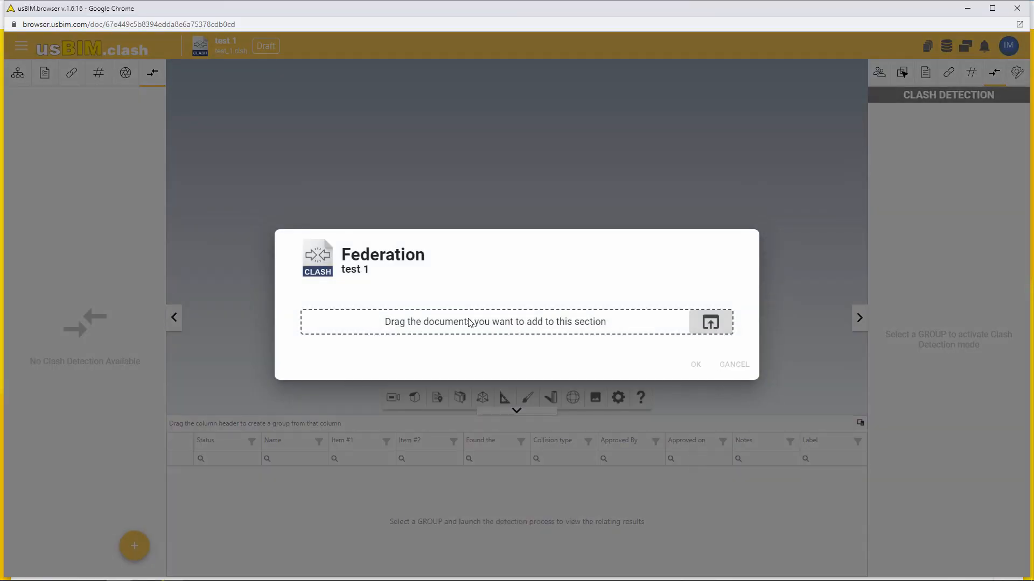
- Federate the architectural model and structural model IFC files from the technical drawings folder into the clash document
left_click(707, 326)
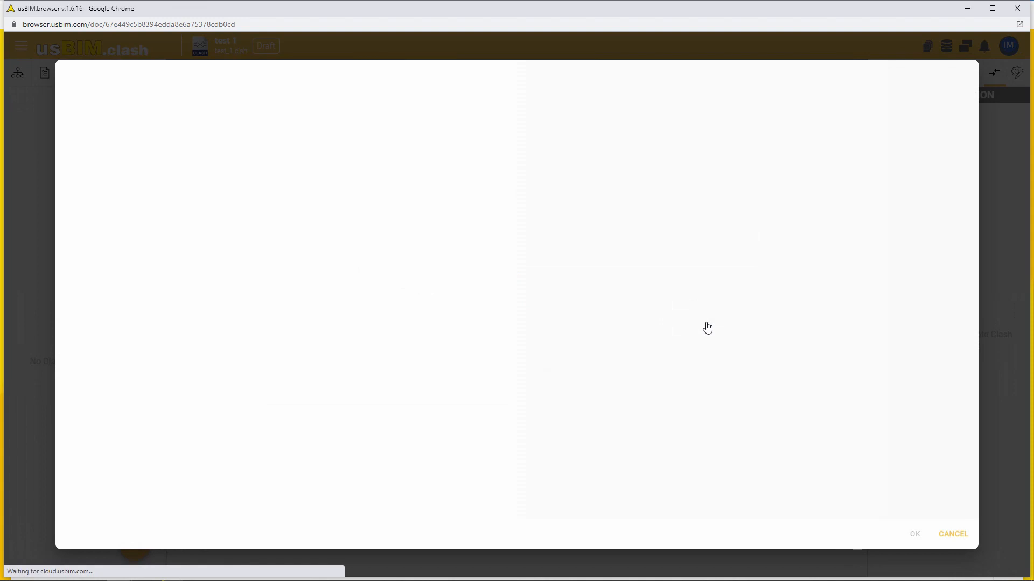
left_click(86, 129)
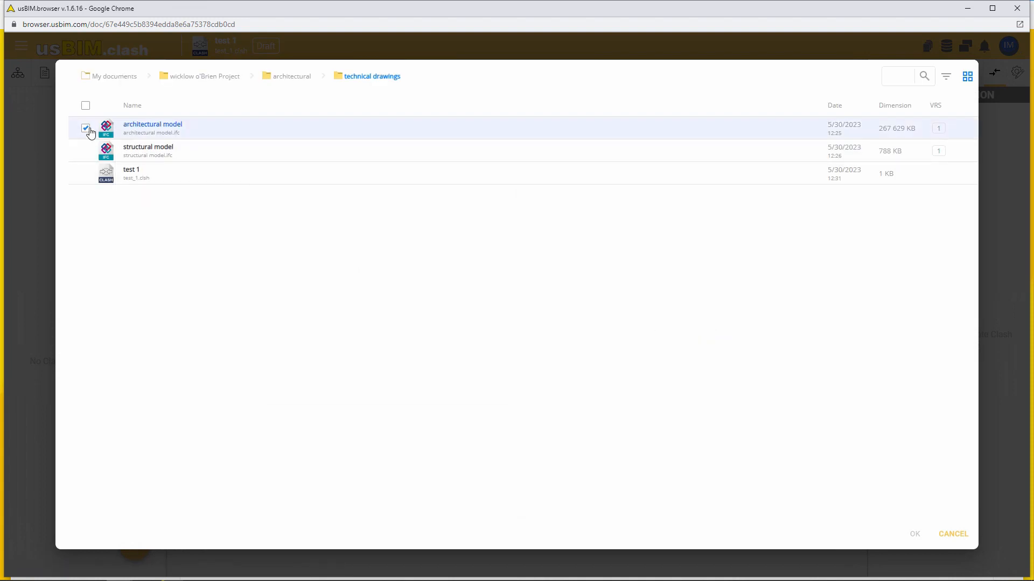
left_click(86, 151)
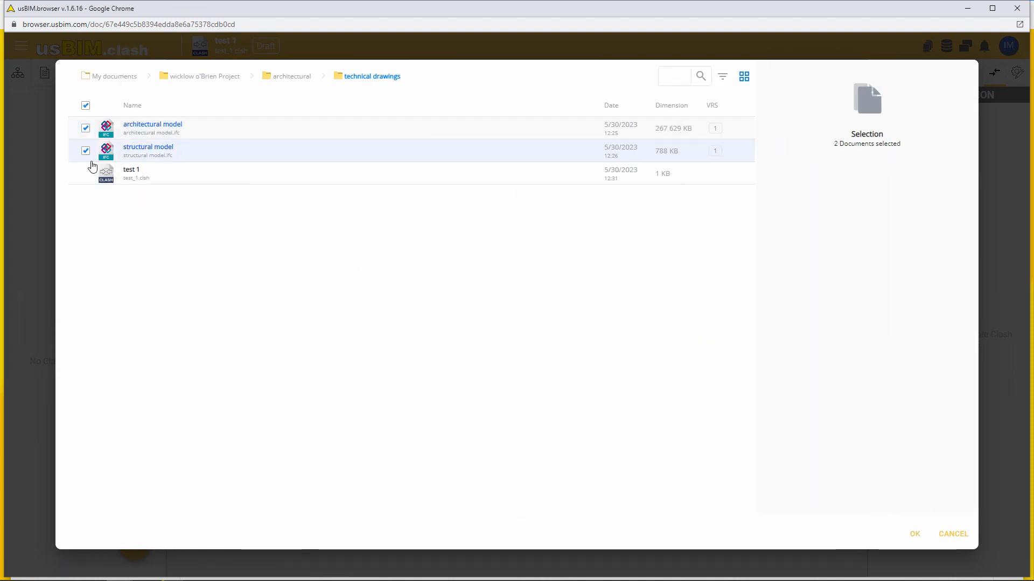
left_click(910, 534)
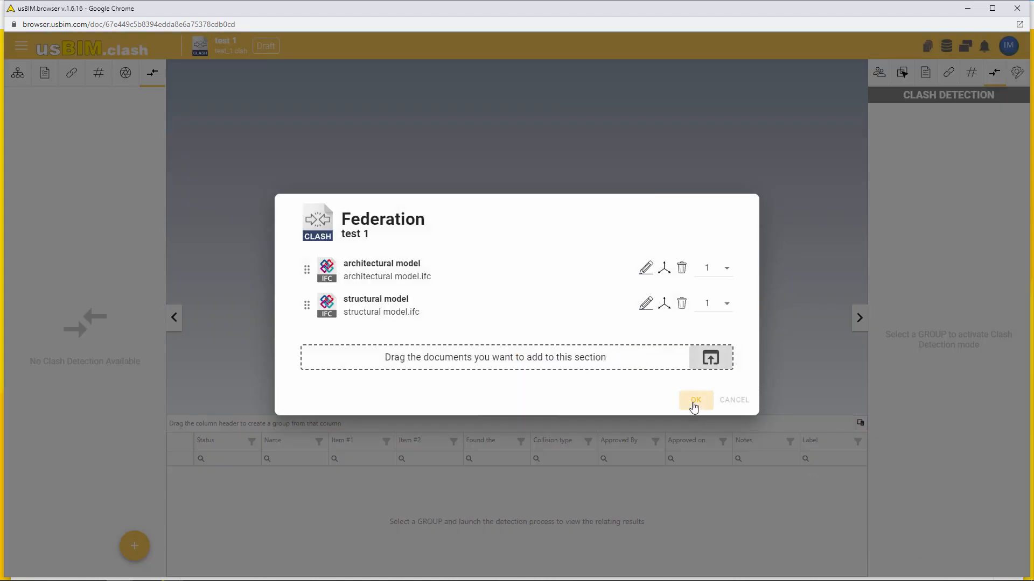
left_click(694, 402)
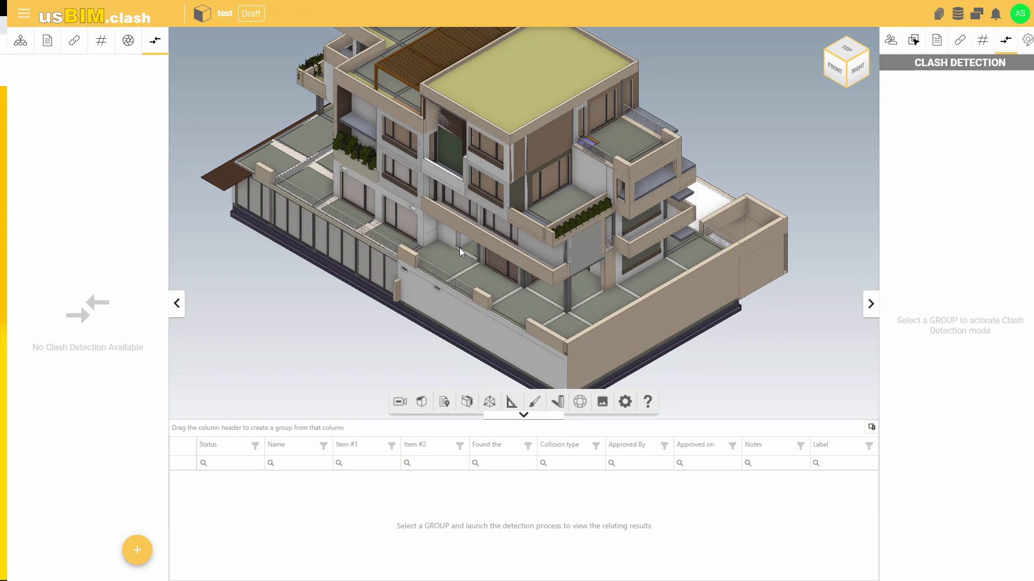
- Create a new selection group titled "stairs vs horizontal envelopes"
left_click(137, 550)
left_click(137, 482)
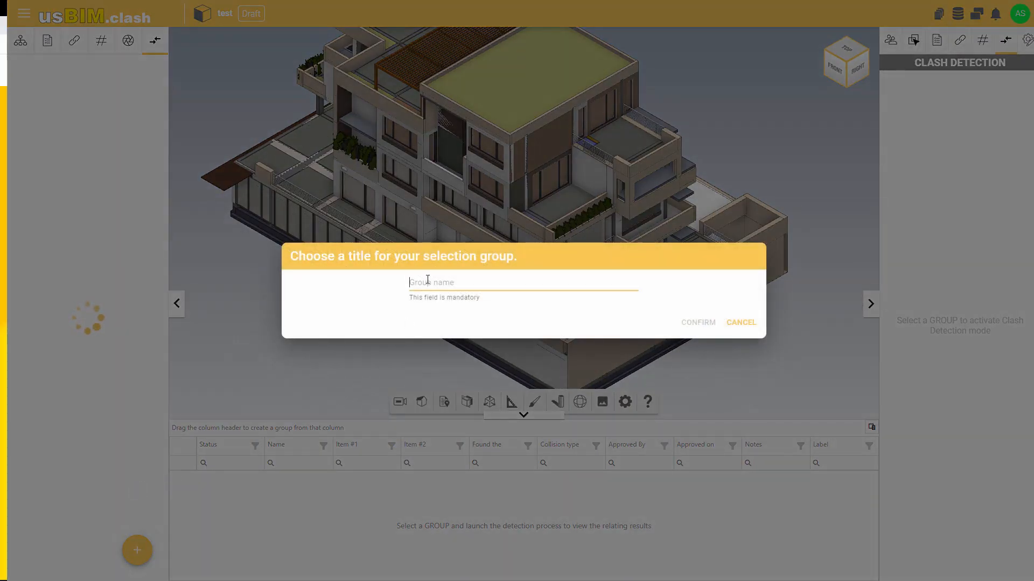
type("stairs vs horizontal envelopes")
left_click(698, 323)
- Select all Stair elements of the structural model and add them to the stairs vs horizontal envelopes group
left_click(19, 41)
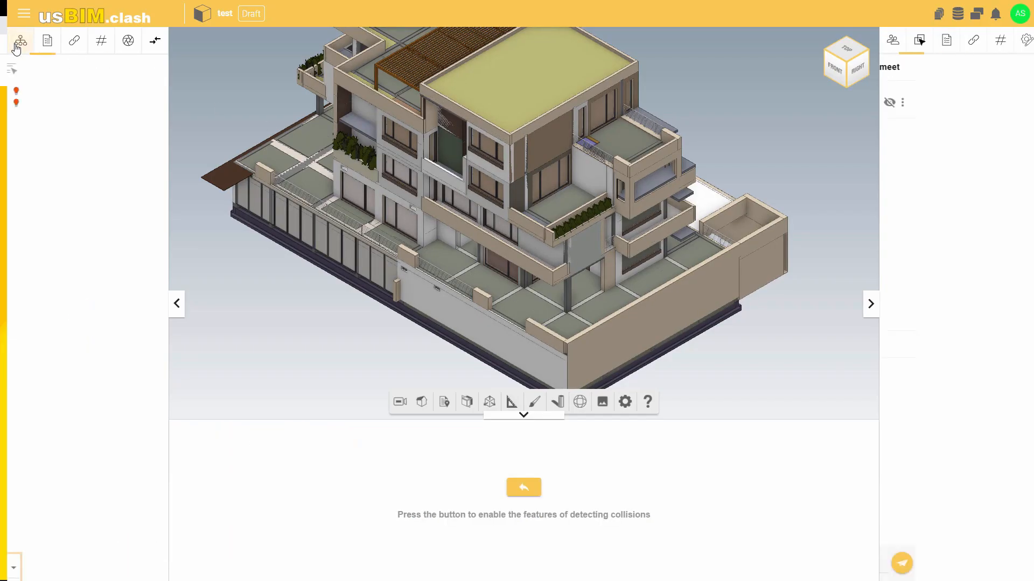
left_click(11, 90)
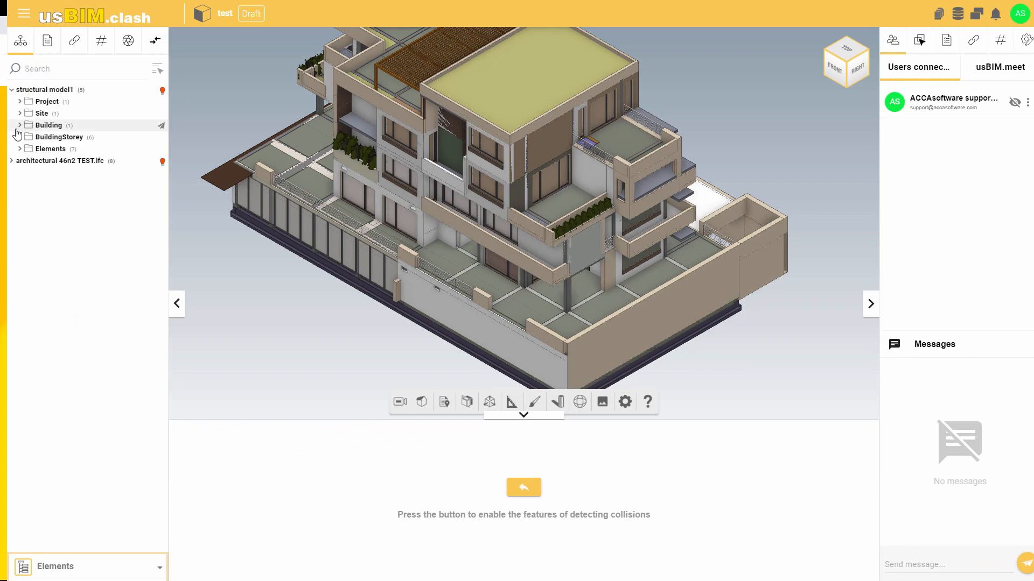
left_click(21, 150)
left_click(29, 220)
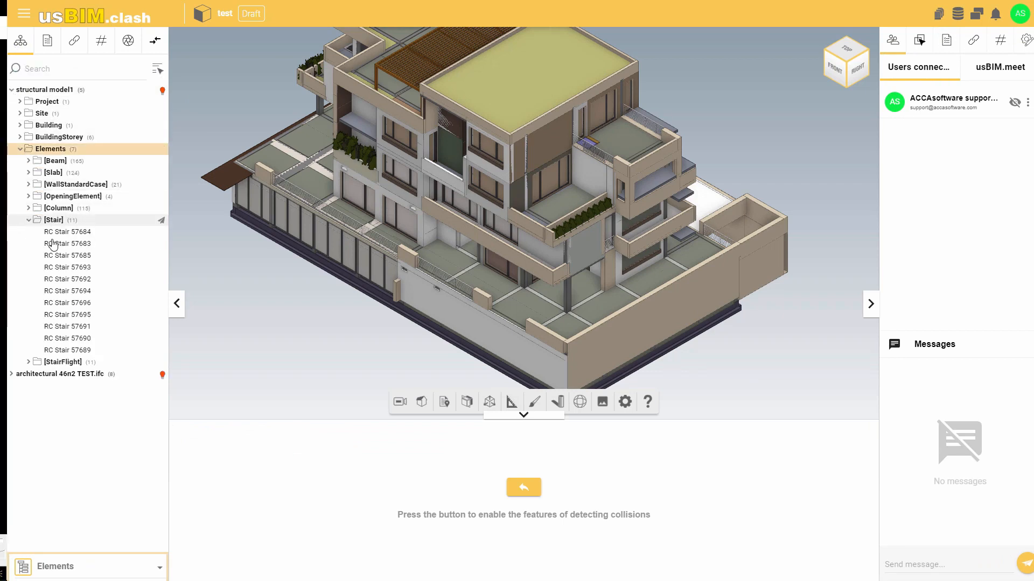
left_click(161, 222)
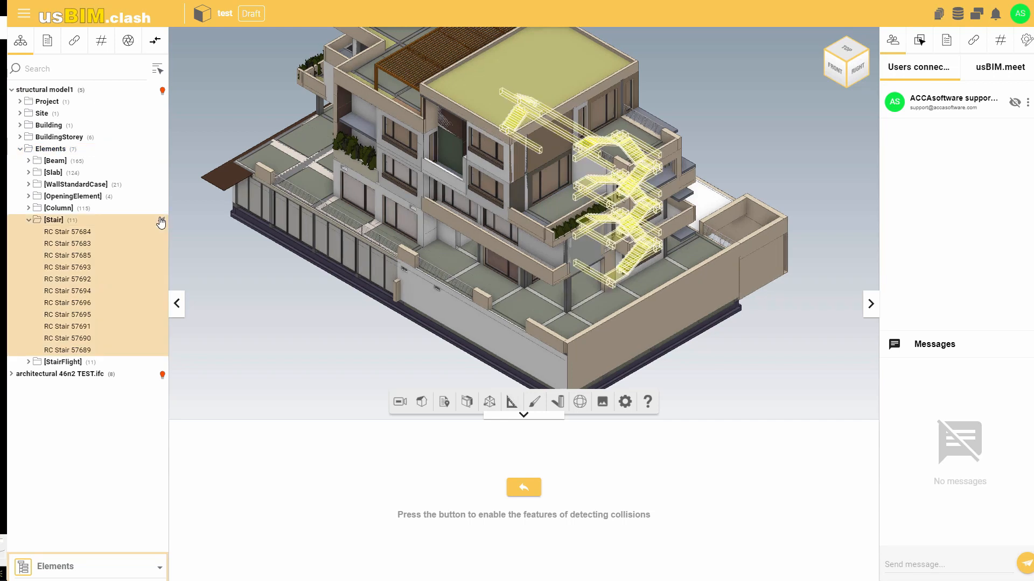
left_click(155, 41)
left_click(162, 75)
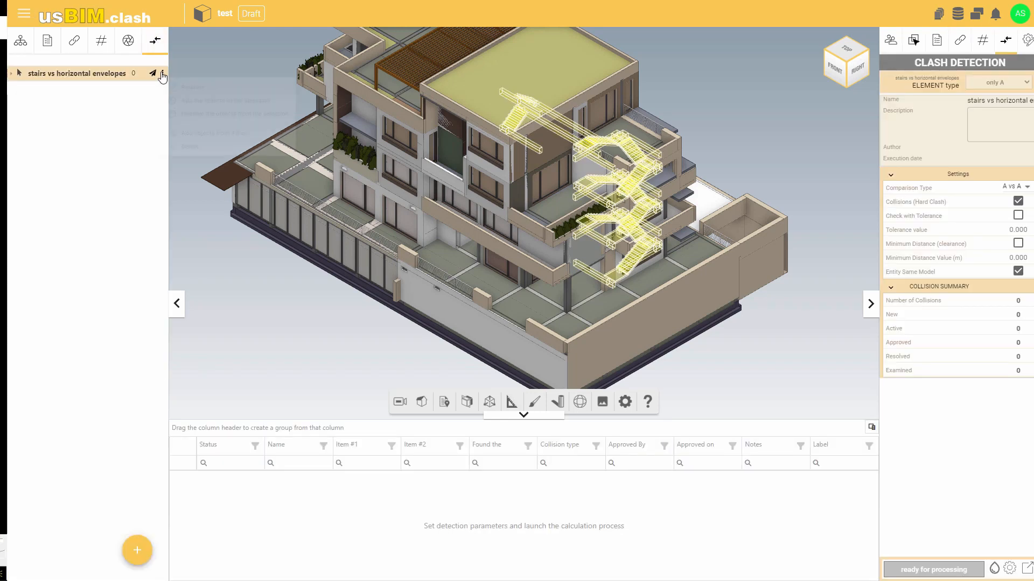
left_click(162, 74)
left_click(176, 112)
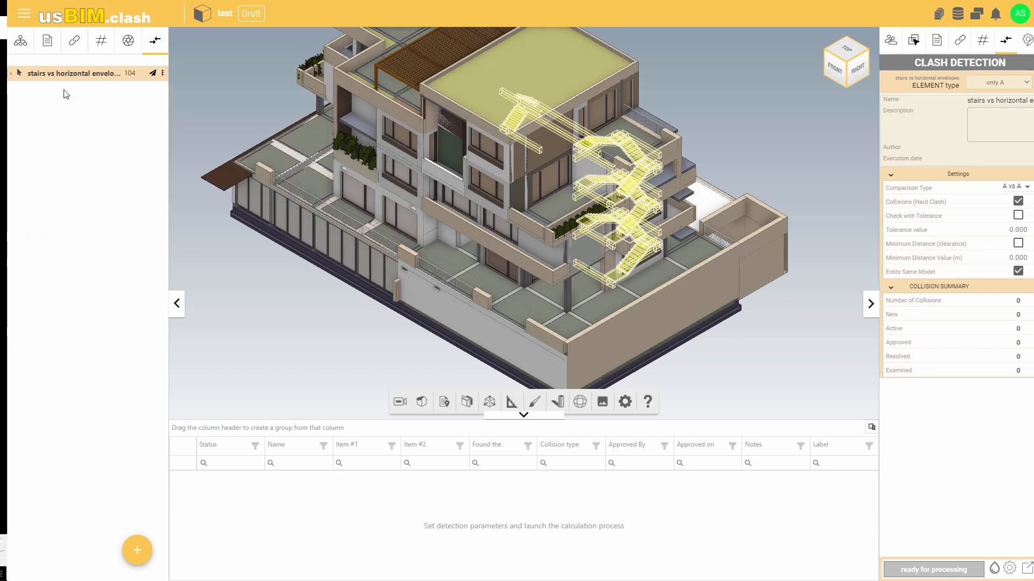
- Select all IfcSlab elements of the architectural model and add them to the stairs vs horizontal envelopes group
left_click(19, 41)
left_click(11, 101)
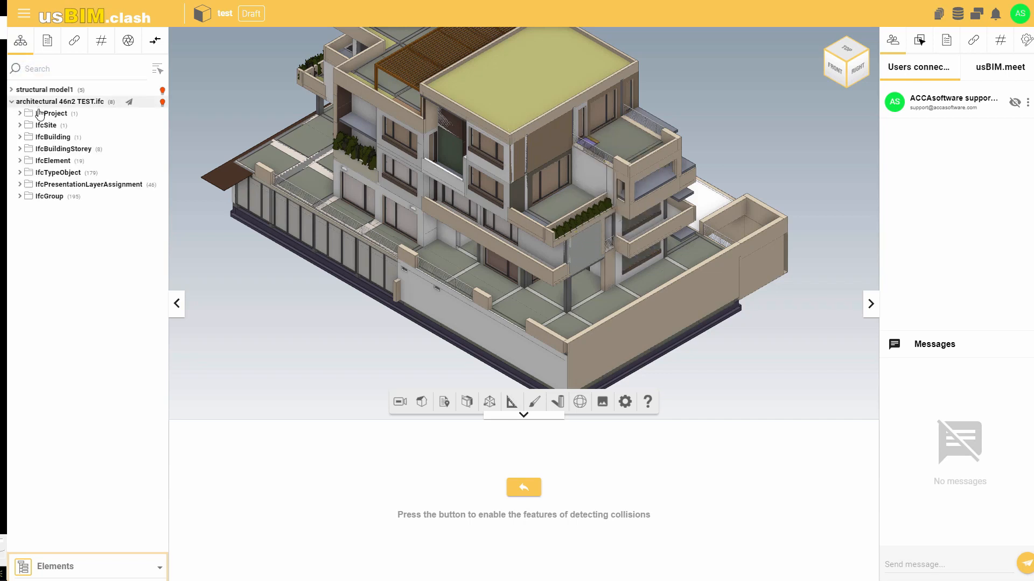
left_click(20, 161)
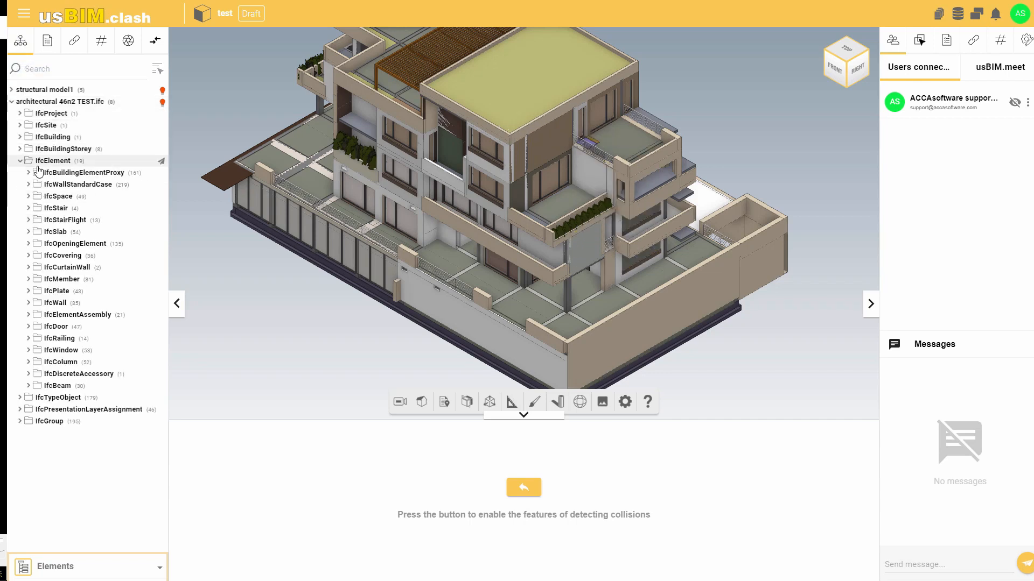
left_click(46, 236)
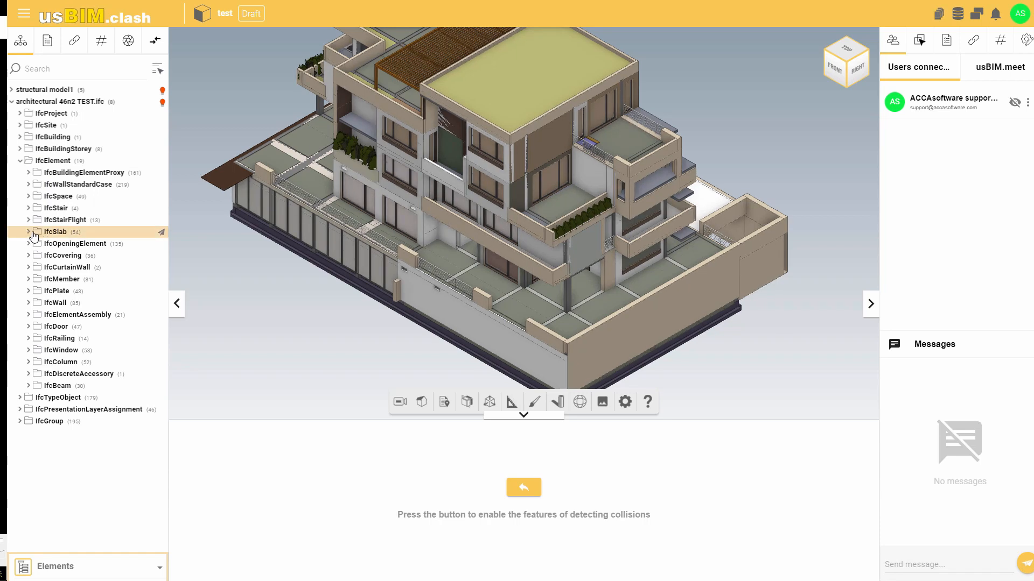
left_click(161, 232)
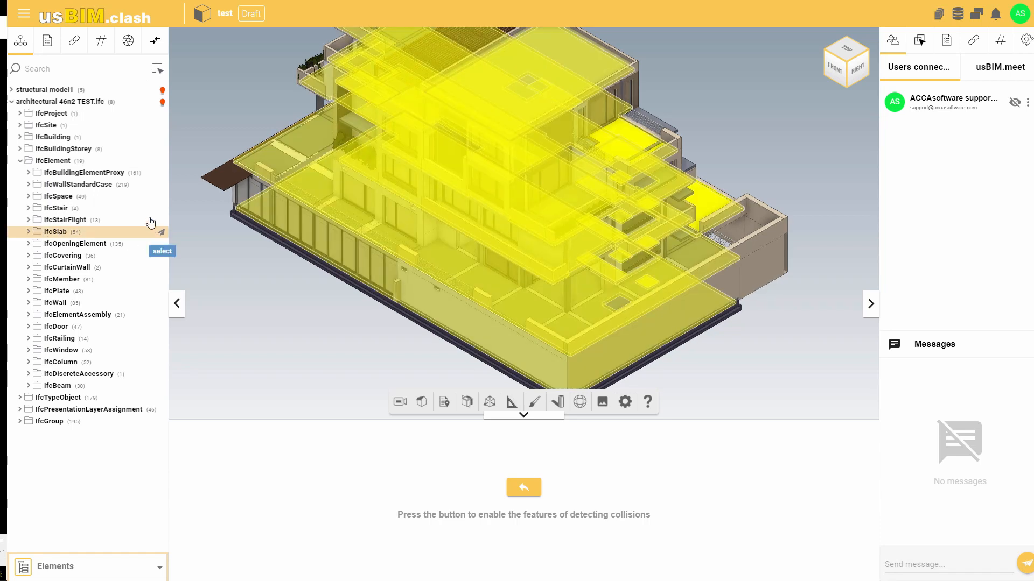
left_click(155, 42)
left_click(162, 73)
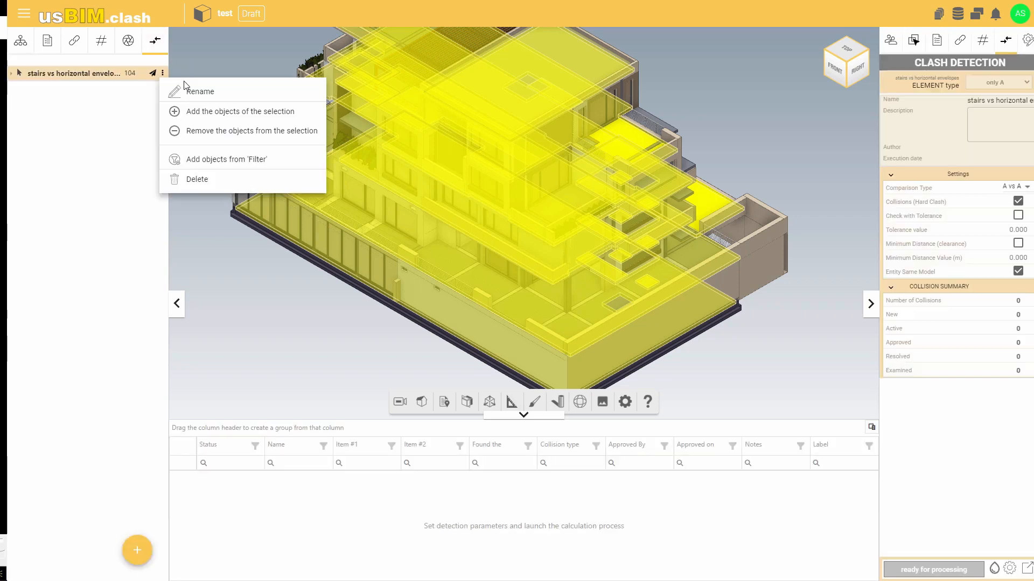
left_click(173, 111)
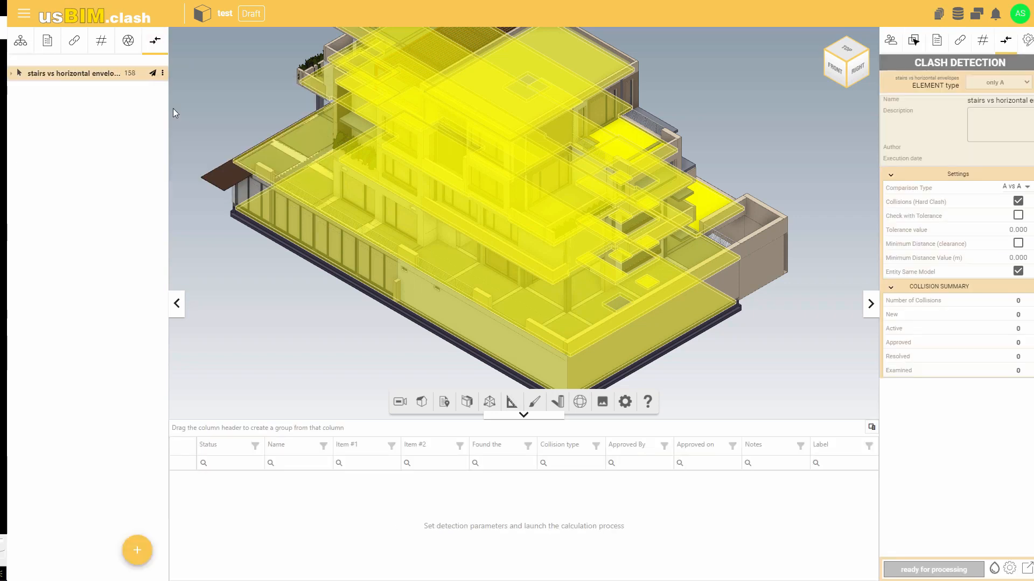
- Within the group, set all architectural model elements as A and all structural model elements as B
left_click(18, 75)
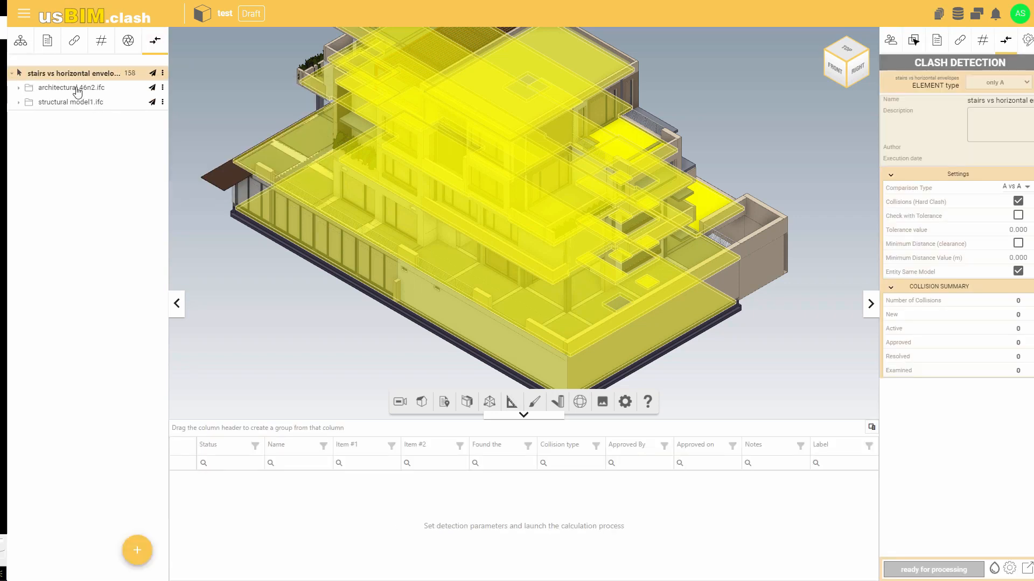
left_click(163, 88)
left_click(180, 122)
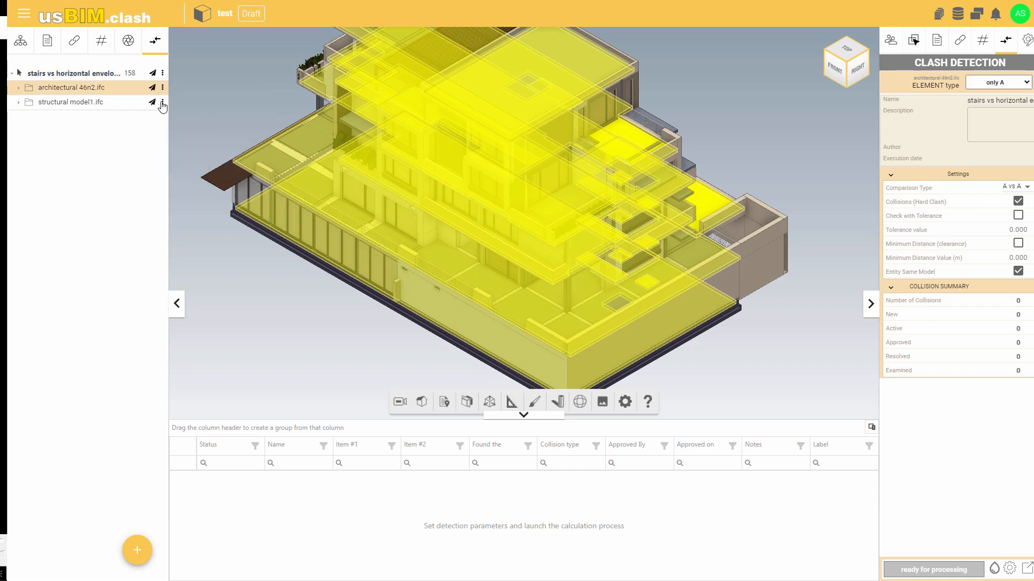
left_click(163, 103)
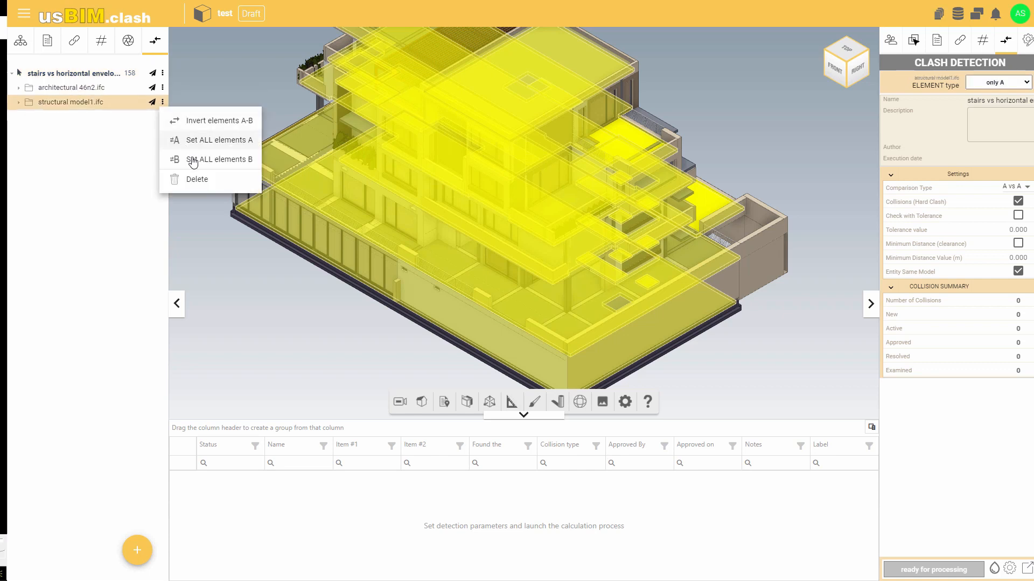
left_click(243, 161)
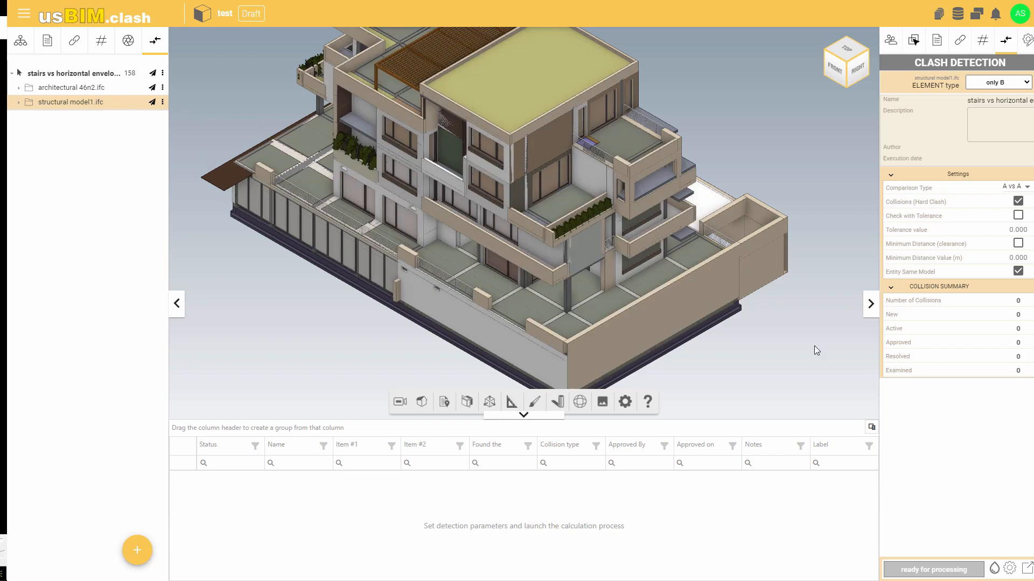
- Set the comparison type to A vs B and launch the clash detection process
left_click(1008, 192)
left_click(1013, 225)
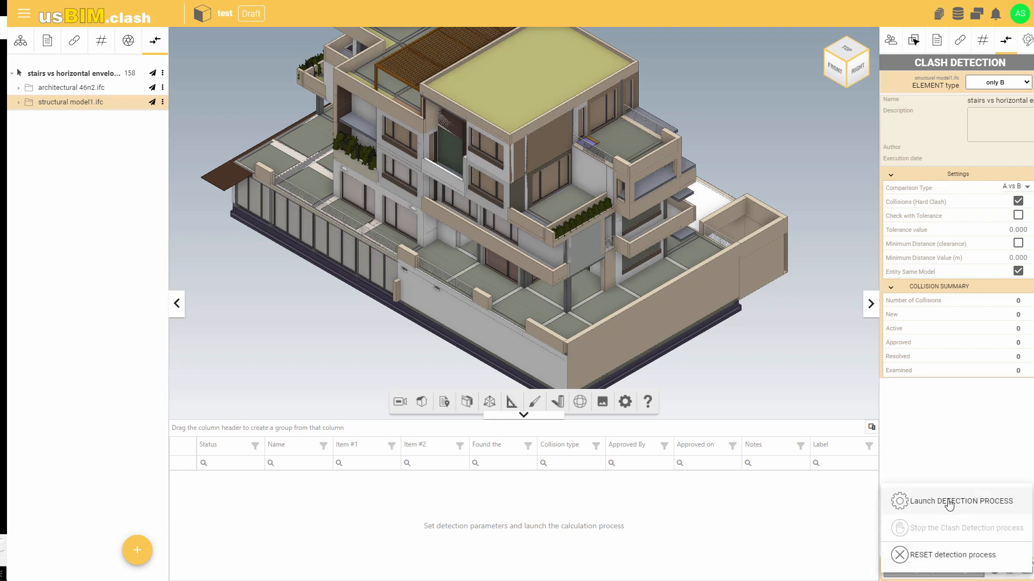
left_click(1004, 500)
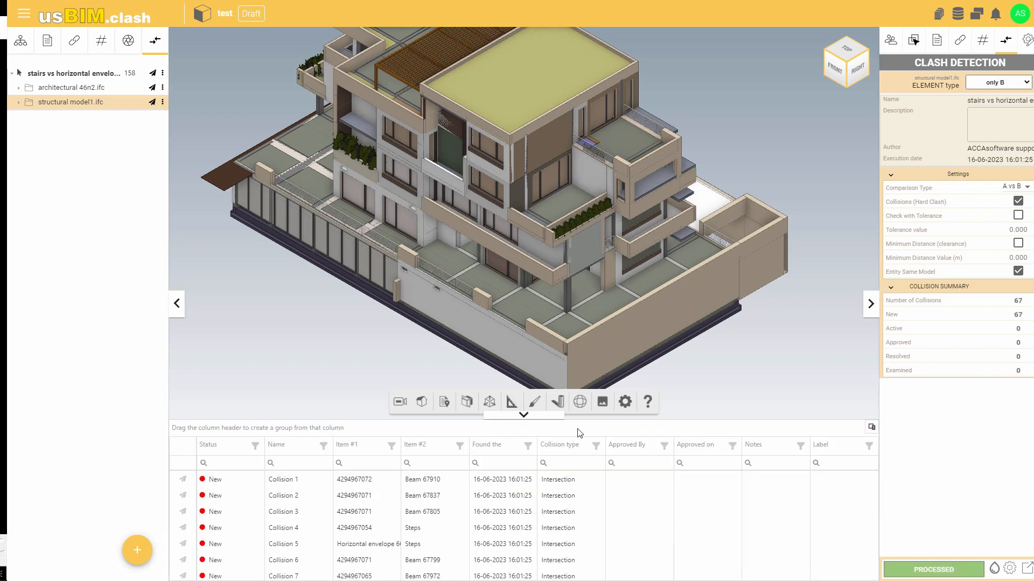
- Go through the detected collisions and examine Collision 43 and Collision 63 in the 3D model
scroll(412, 492, "down", 10)
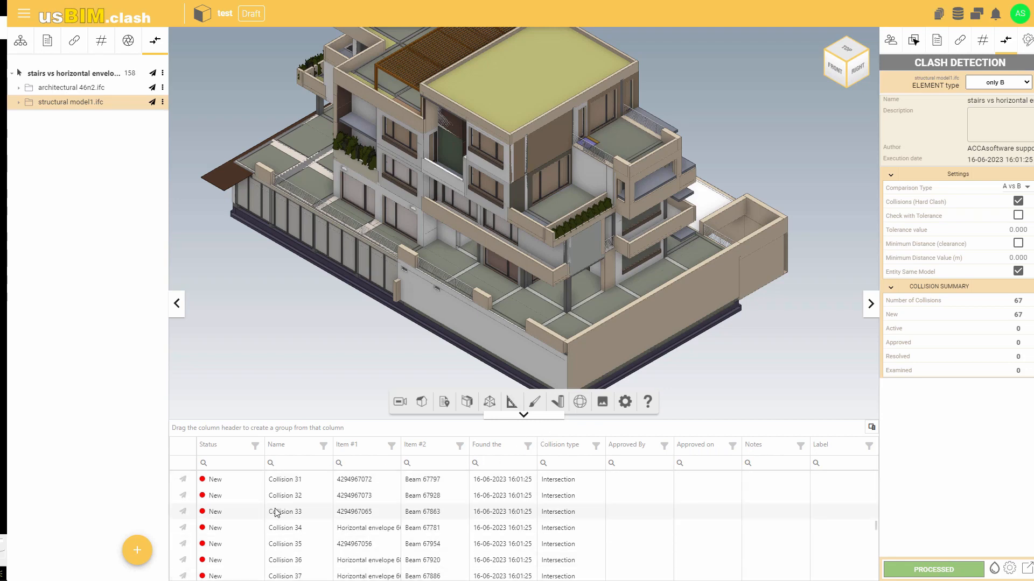
left_click(183, 512)
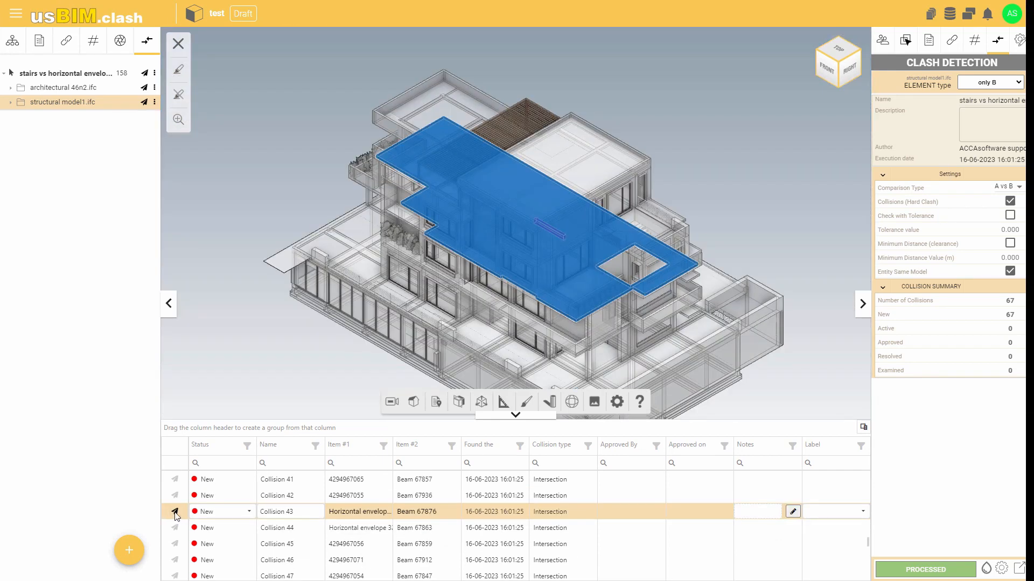
scroll(175, 513, "down", 6)
left_click(175, 512)
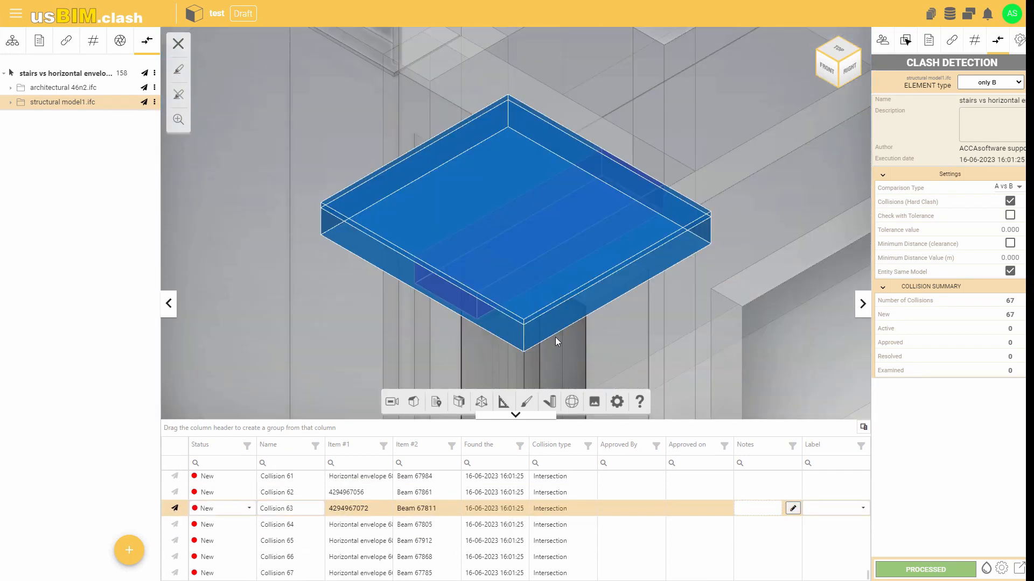
scroll(554, 339, "down", 5)
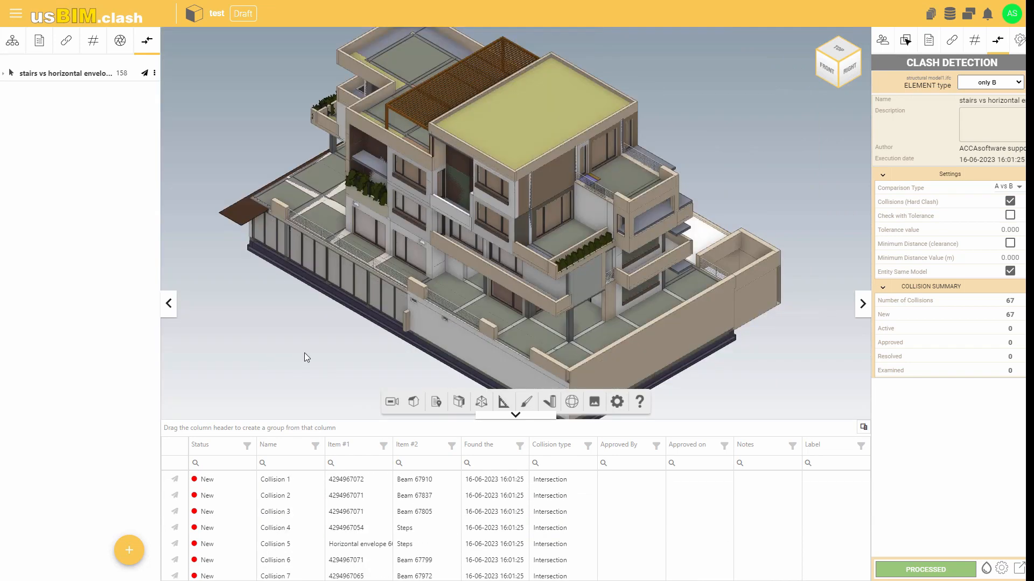
- Create another selection group based on object filters, with a title beginning "column vs ape"
left_click(122, 557)
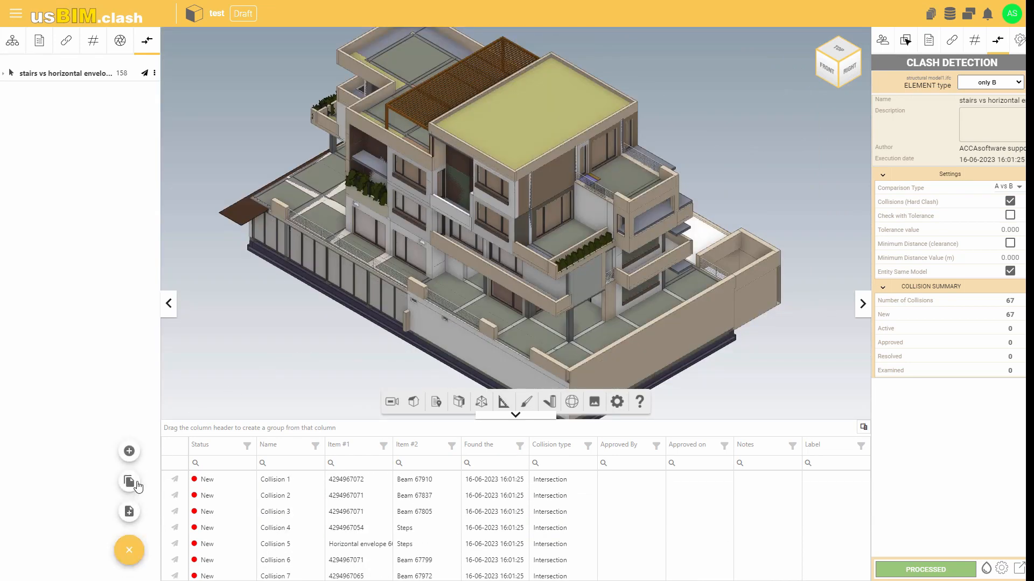
left_click(130, 512)
type("column in apartment")
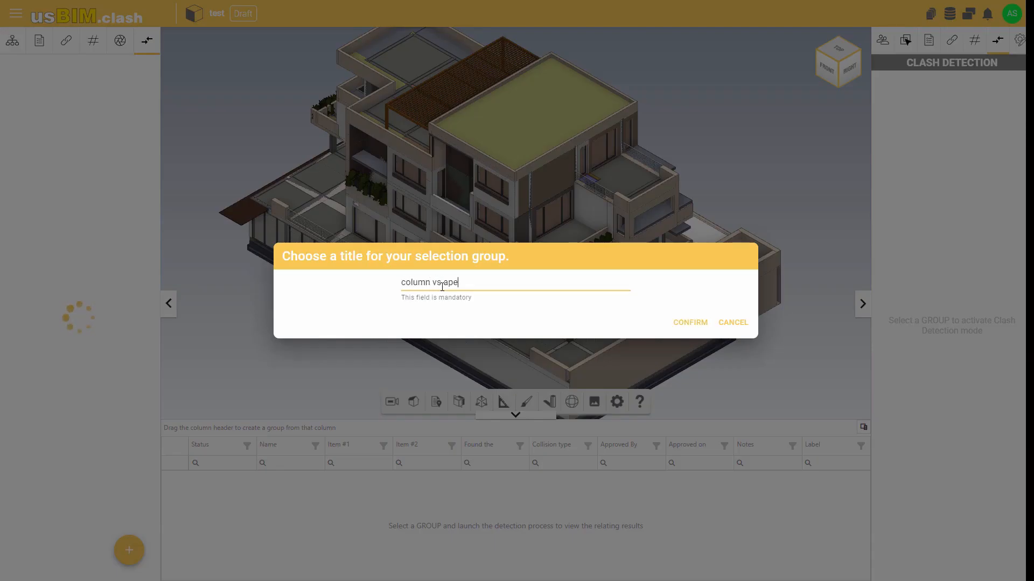
left_click(688, 322)
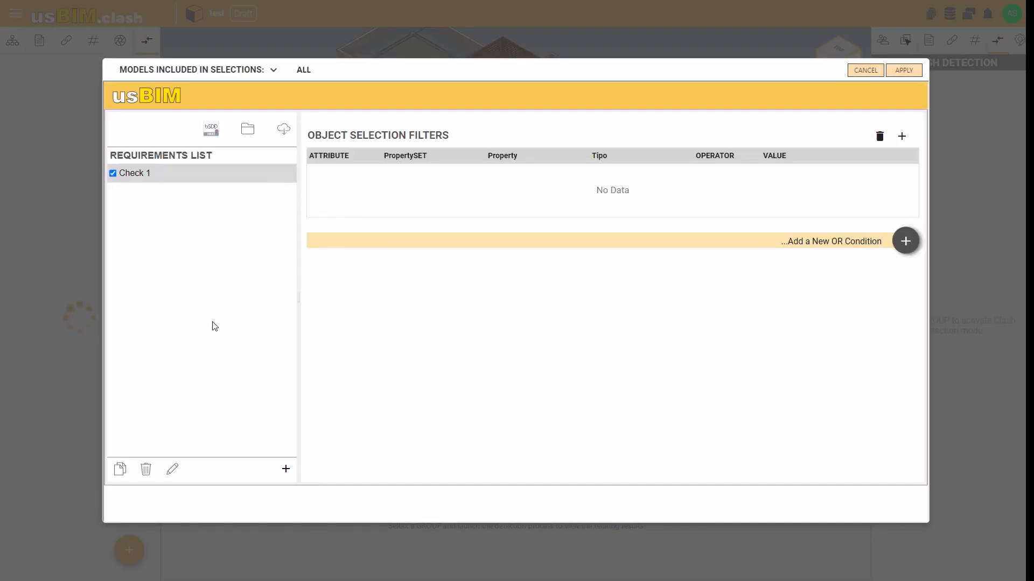
- Rename the Check 1 requirement to "column selection" and save the name
left_click(171, 470)
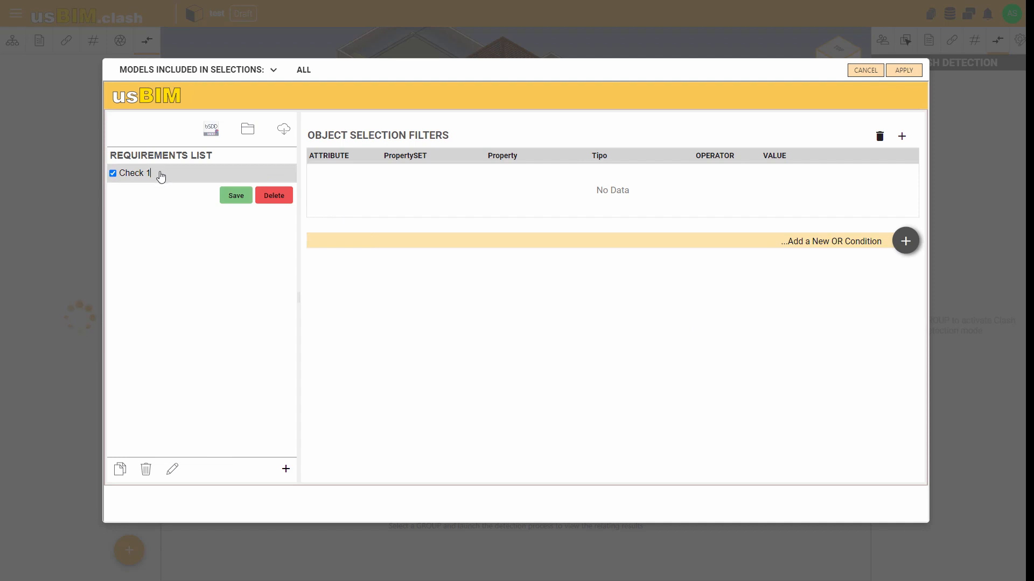
triple_click(160, 176)
type("column selection")
left_click(235, 195)
- Add an object selection filter to the column requirement with attribute ifcClass, operator equal and value IfcColumn
left_click(901, 136)
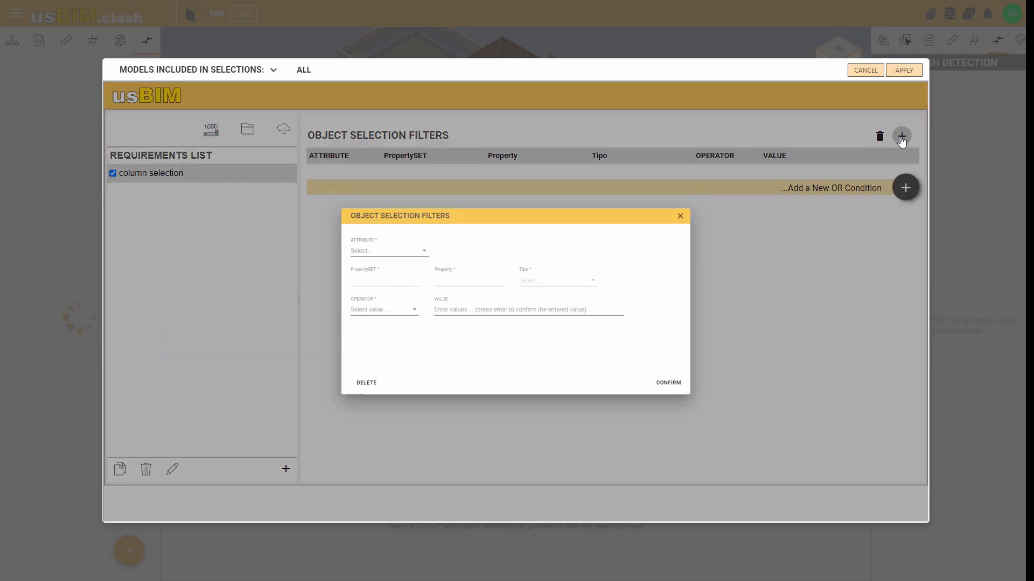
left_click(386, 231)
left_click(346, 281)
left_click(341, 316)
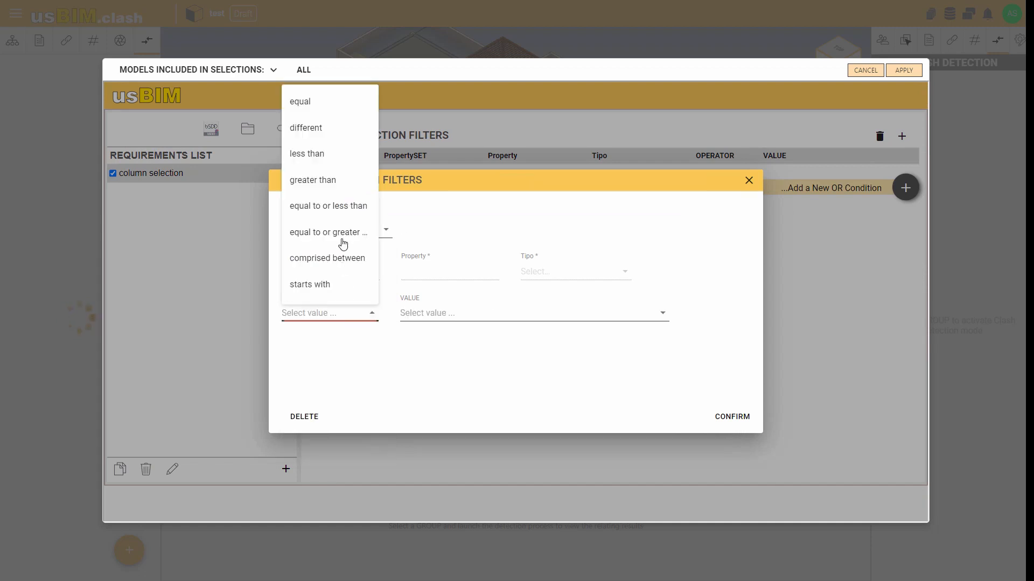
left_click(334, 107)
left_click(469, 319)
scroll(460, 257, "down", 5)
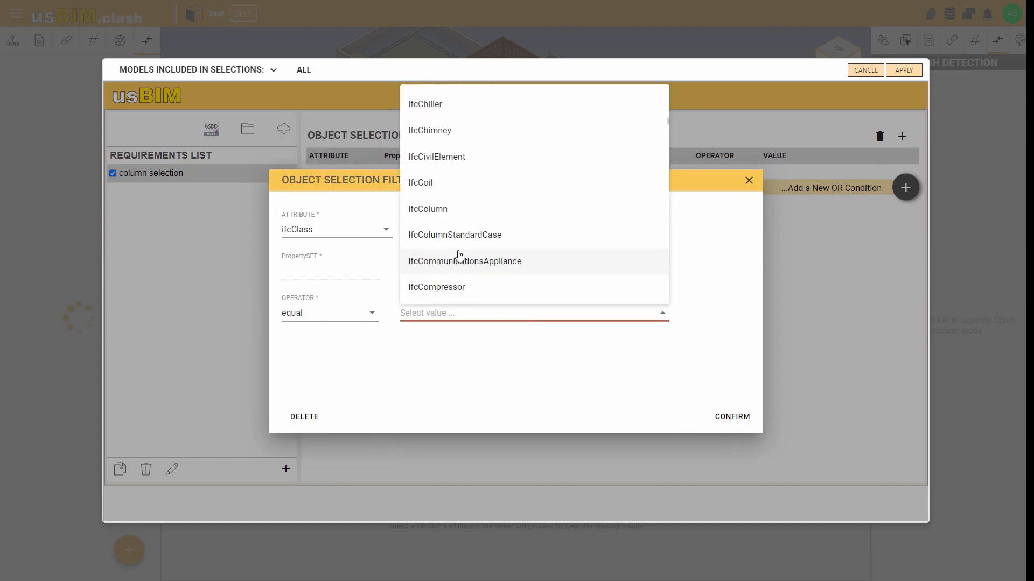
left_click(426, 209)
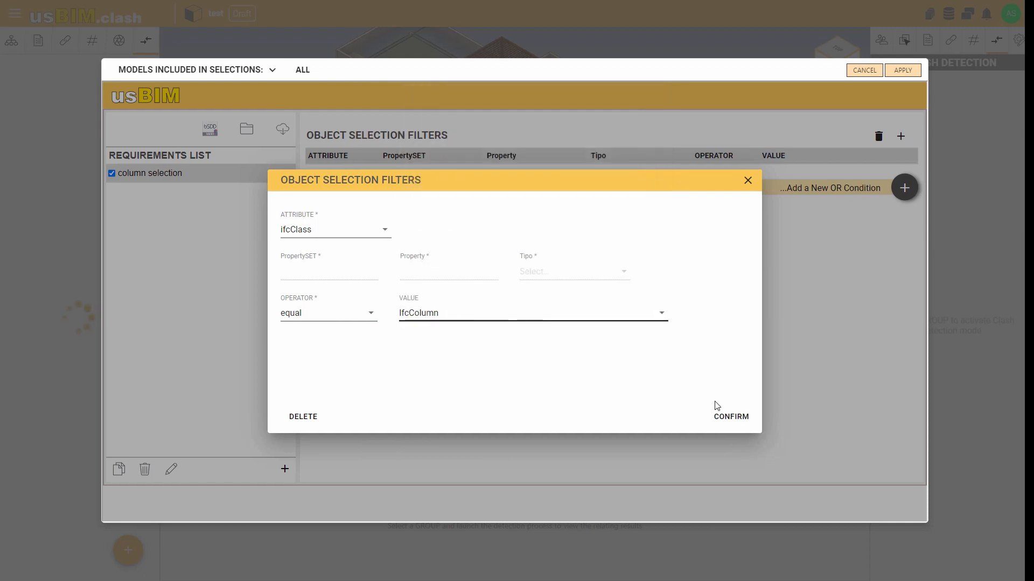
left_click(732, 418)
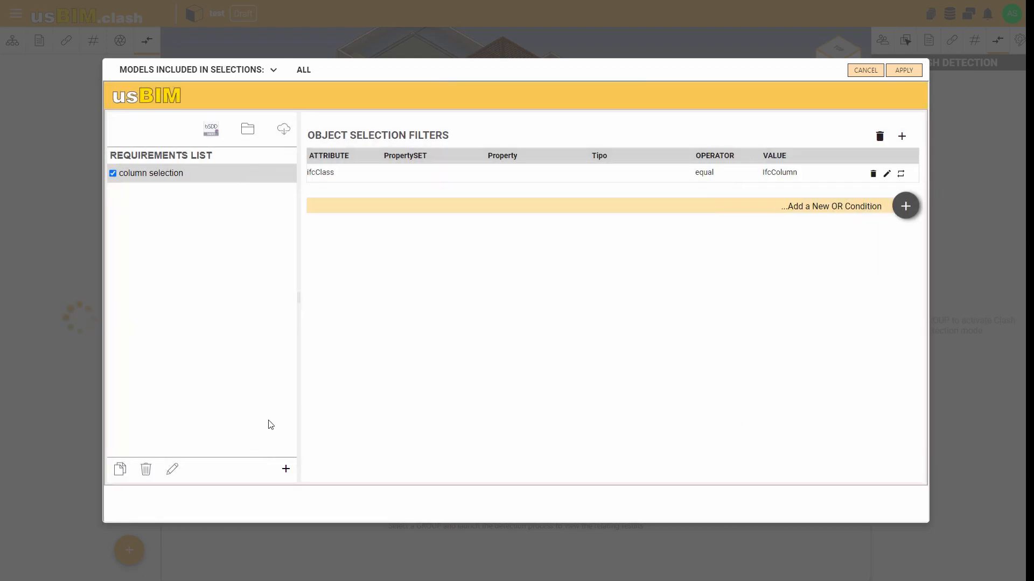
- Duplicate the column selection requirement and rename the copy "window selection"
left_click(119, 469)
left_click(173, 469)
double_click(141, 193)
key("BackSpace")
type("window selection")
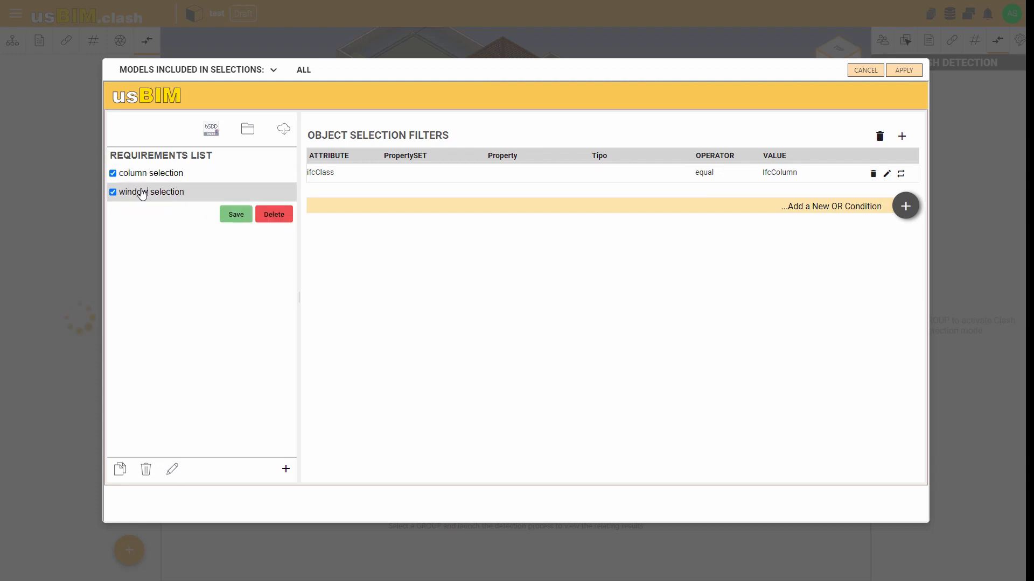
left_click(240, 214)
- Change the filter value of the window selection requirement to IfcWindow
left_click(886, 174)
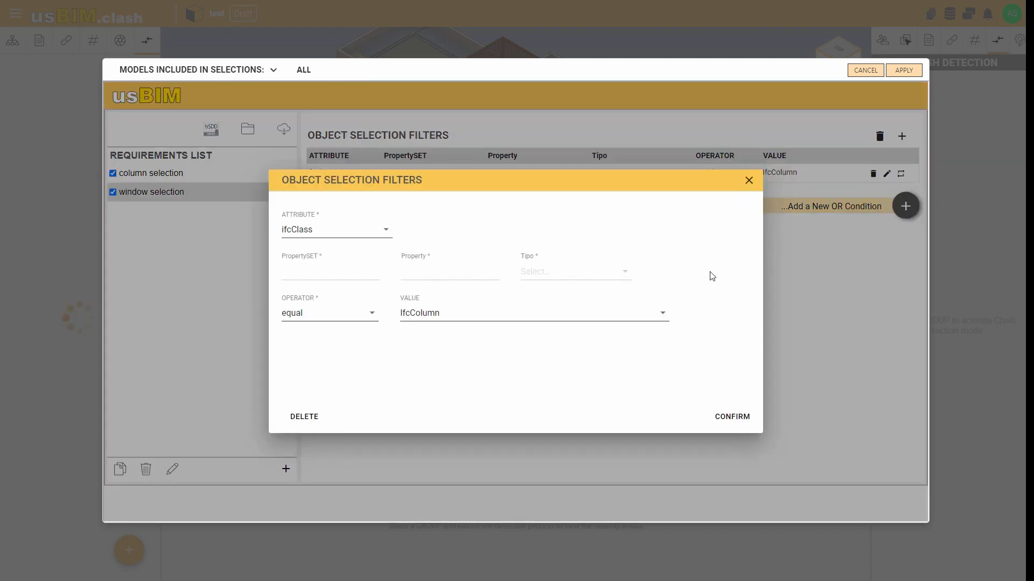
left_click(667, 312)
scroll(609, 264, "down", 3)
left_click_drag(668, 135, 644, 284)
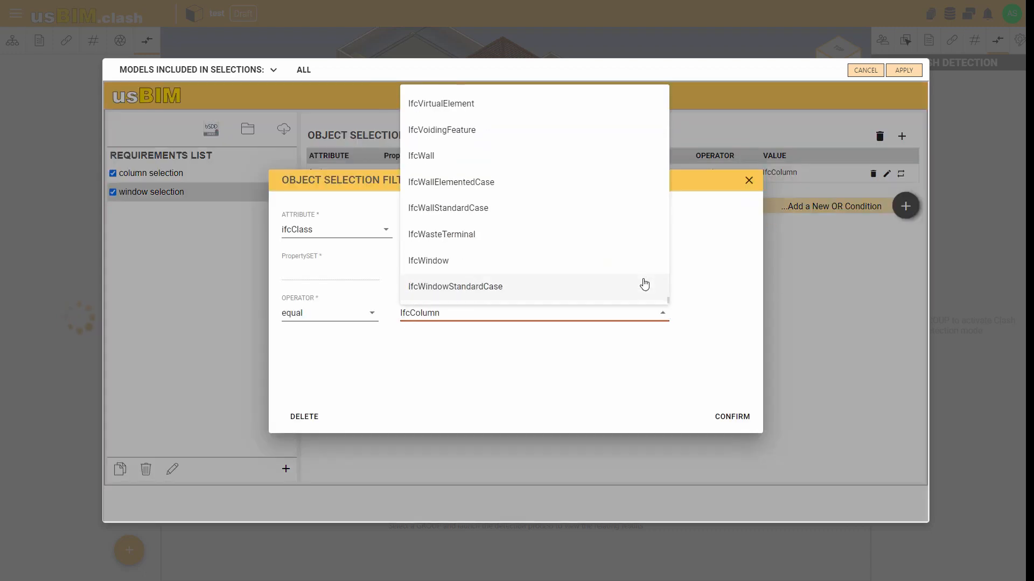
left_click(492, 267)
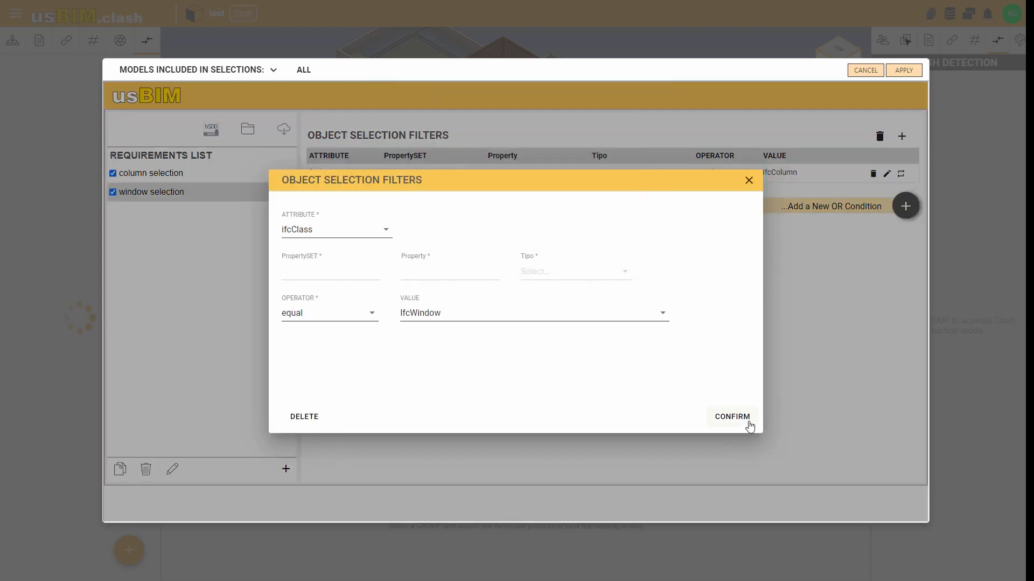
left_click(743, 419)
- Duplicate the window selection requirement and rename the copy "door selection"
left_click(120, 469)
left_click(210, 217)
left_click(172, 468)
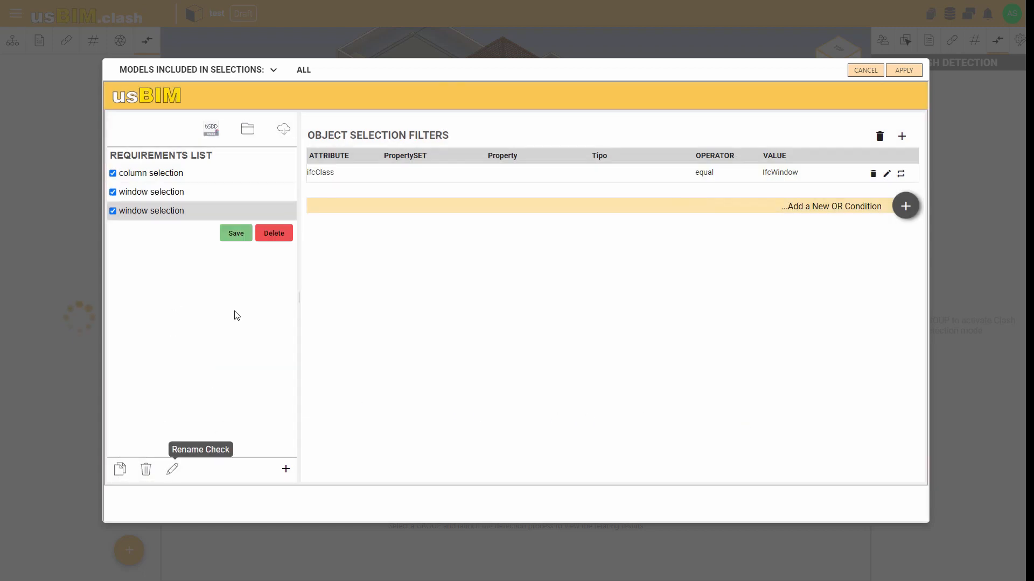
key("BackSpace")
key("BackSpace")
key("BackSpace")
key("BackSpace")
key("BackSpace")
key("BackSpace")
type("door")
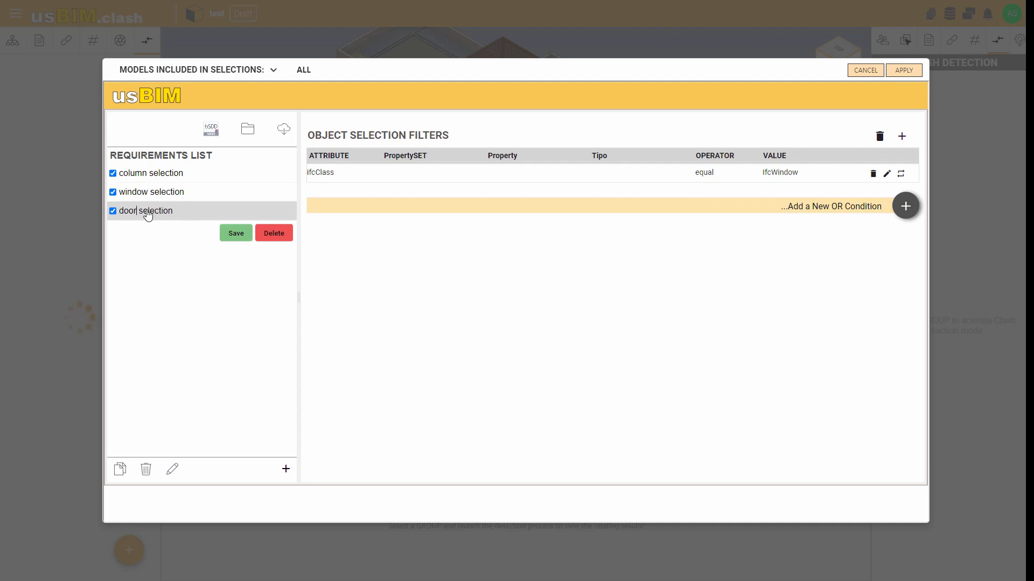
left_click(239, 233)
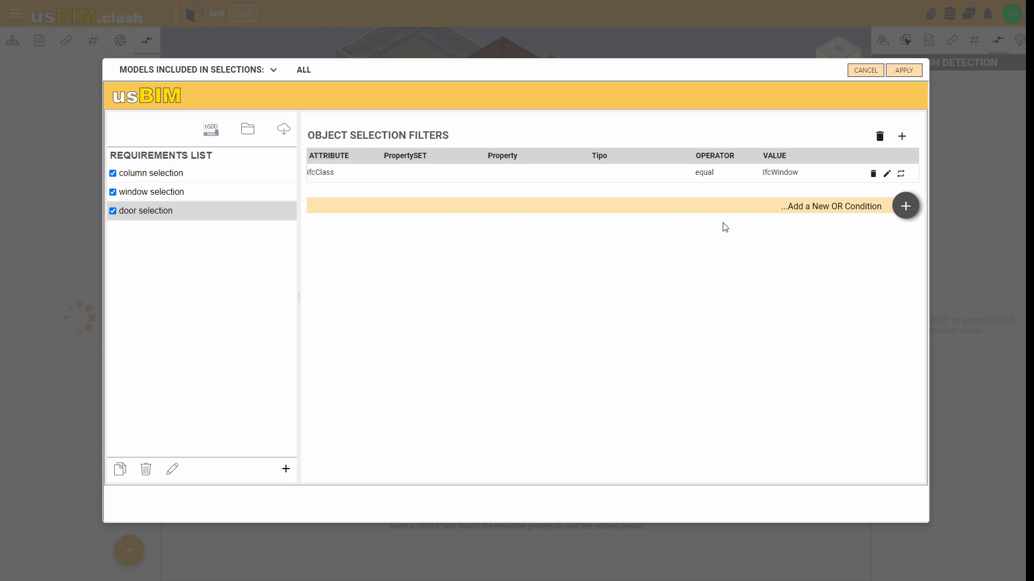
- Set the door selection requirement's filter value to IfcDoor and apply all the selection filters to the group
left_click(887, 174)
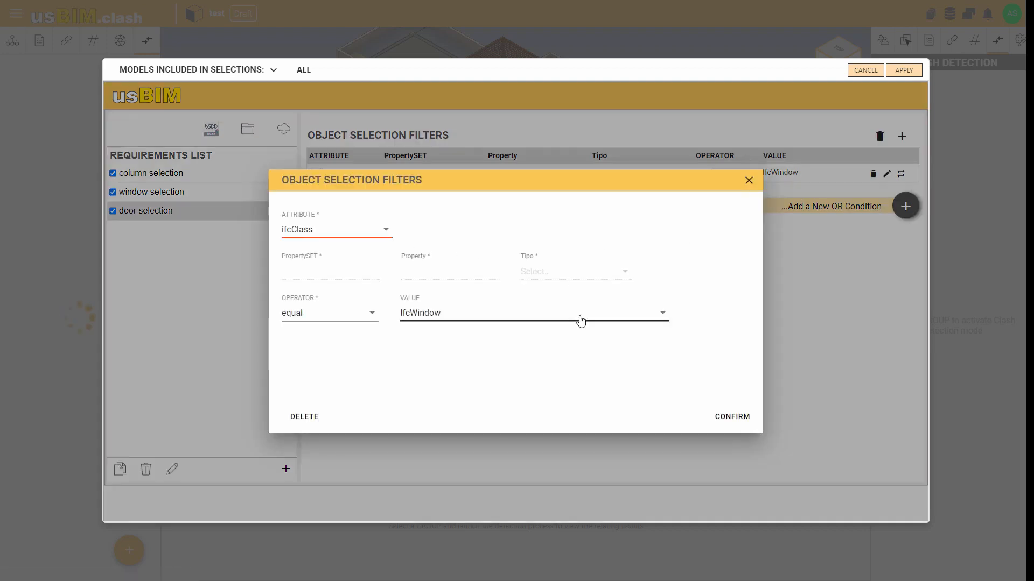
left_click(663, 313)
scroll(658, 138, "up", 15)
scroll(526, 205, "down", 2)
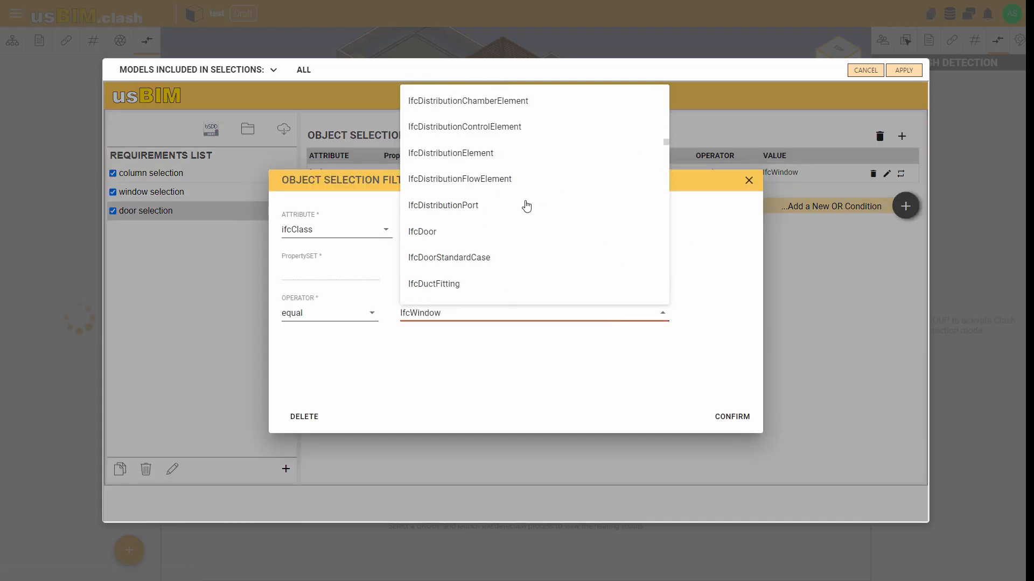
left_click(462, 233)
left_click(735, 419)
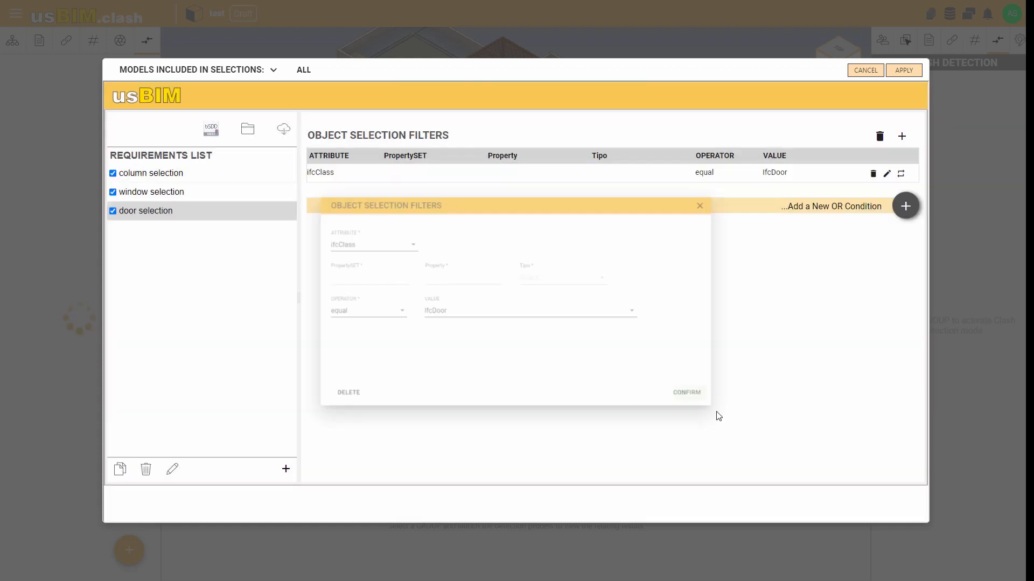
left_click(904, 70)
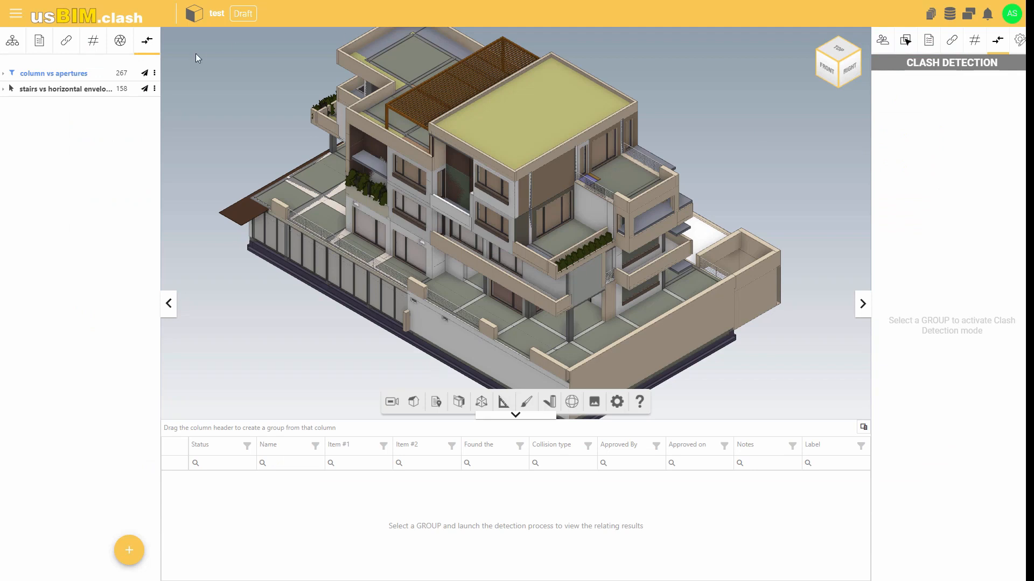
- Run the clash detection process on the column vs apertures group with its A vs A comparison
left_click(89, 78)
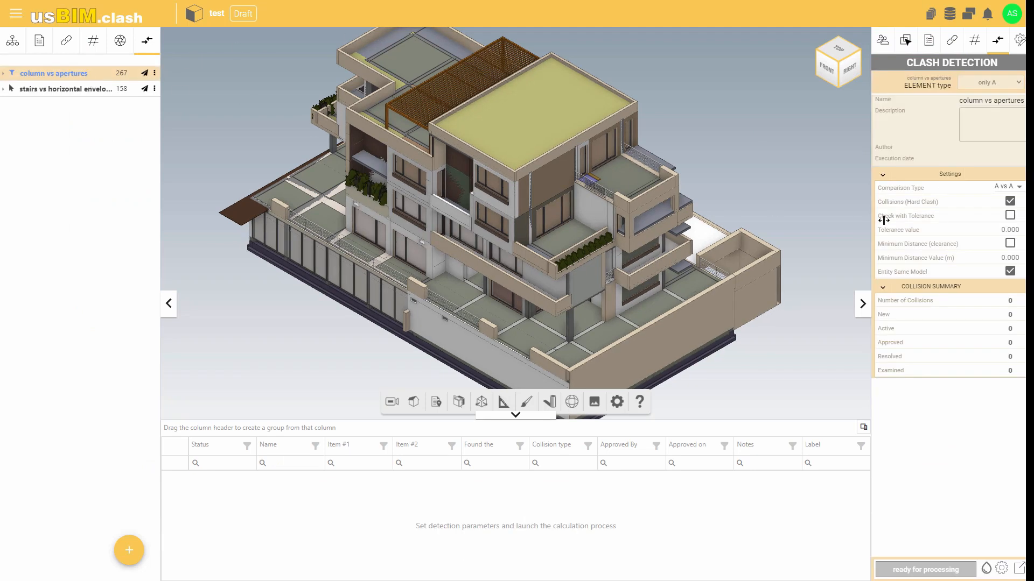
left_click(1001, 568)
left_click(986, 506)
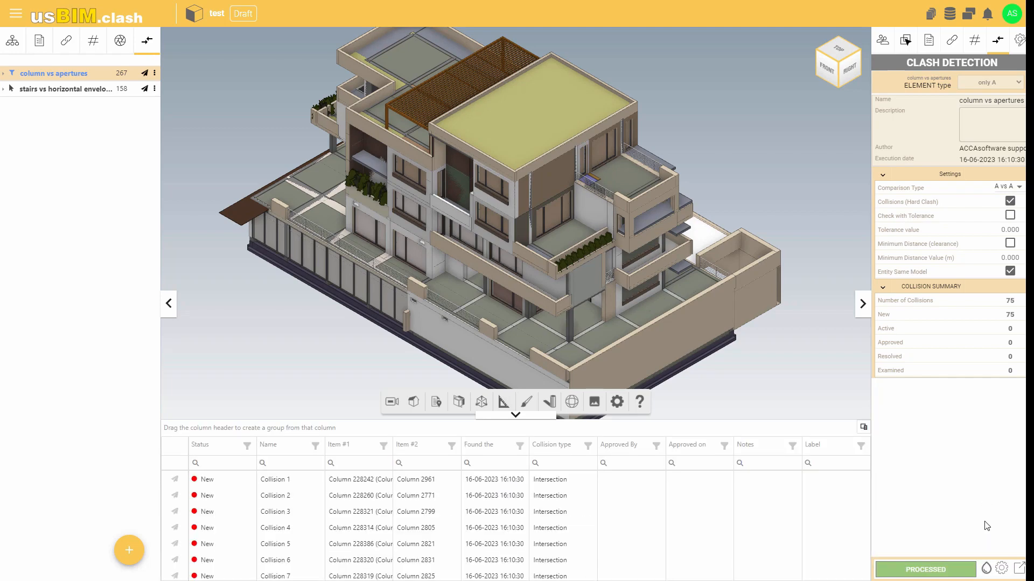
- Go through the column vs apertures collisions and examine Collision 1, Collision 45 and Collision 66 in the 3D model
left_click(174, 479)
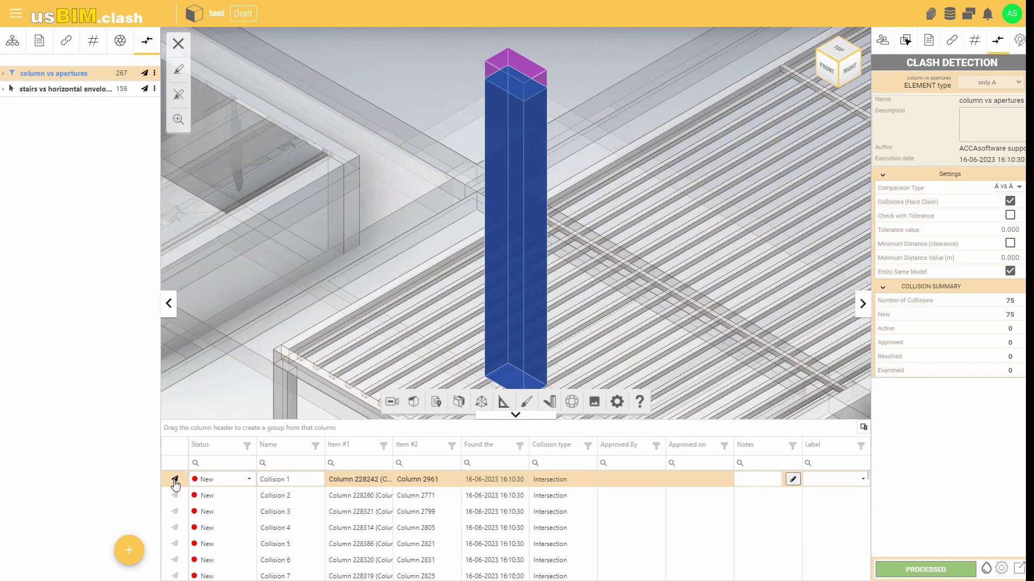
scroll(171, 487, "down", 3)
scroll(171, 487, "down", 10)
left_click(174, 490)
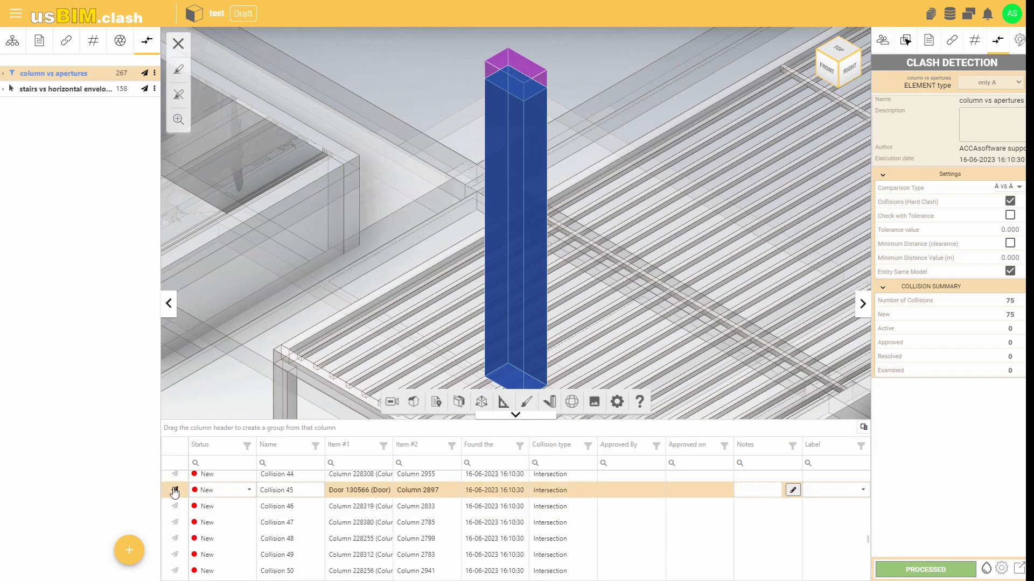
scroll(175, 538, "down", 5)
left_click(175, 561)
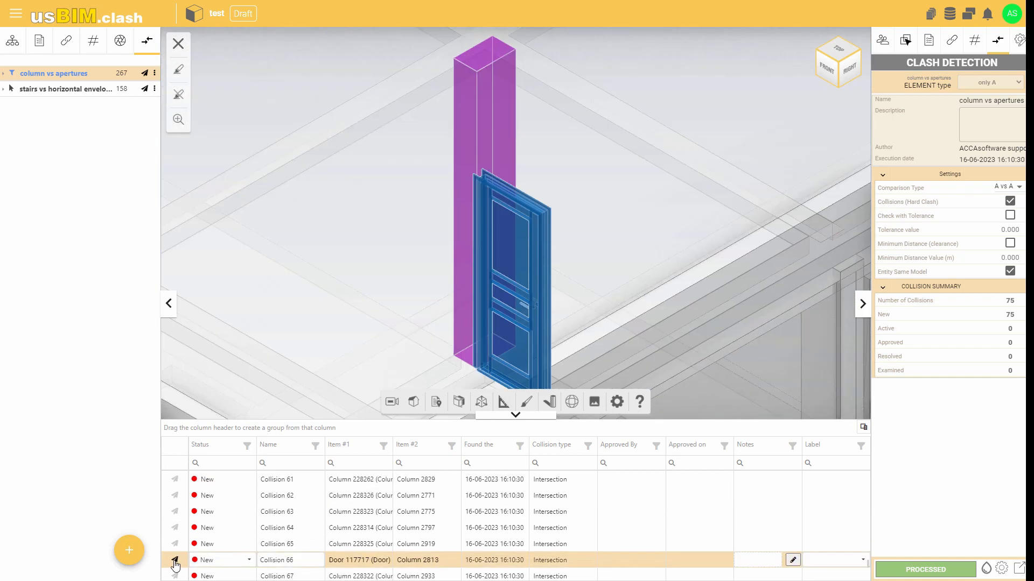